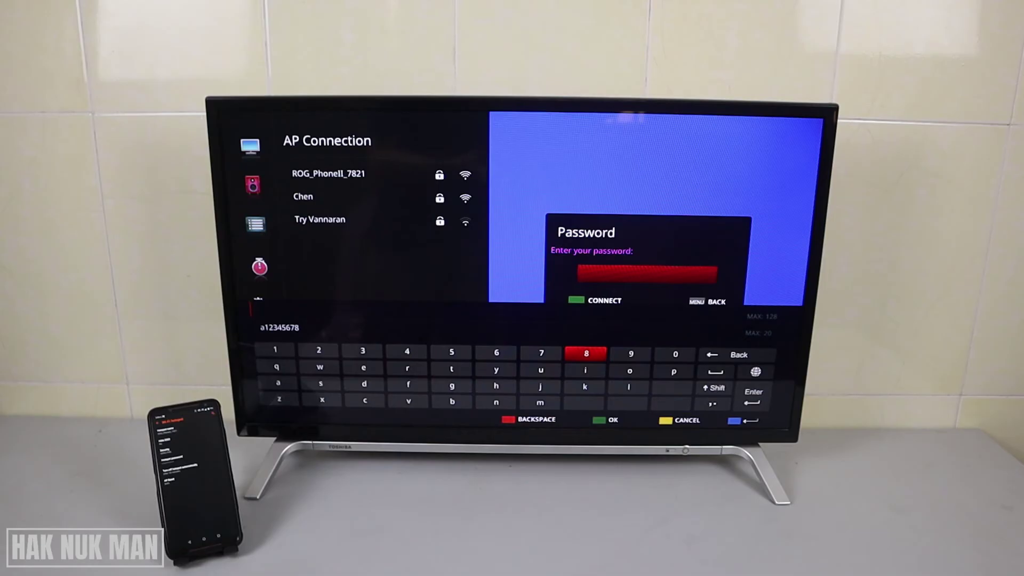
# Confirm the hotspot password and join ROG_PhoneII_7821
pyautogui.press('Return')
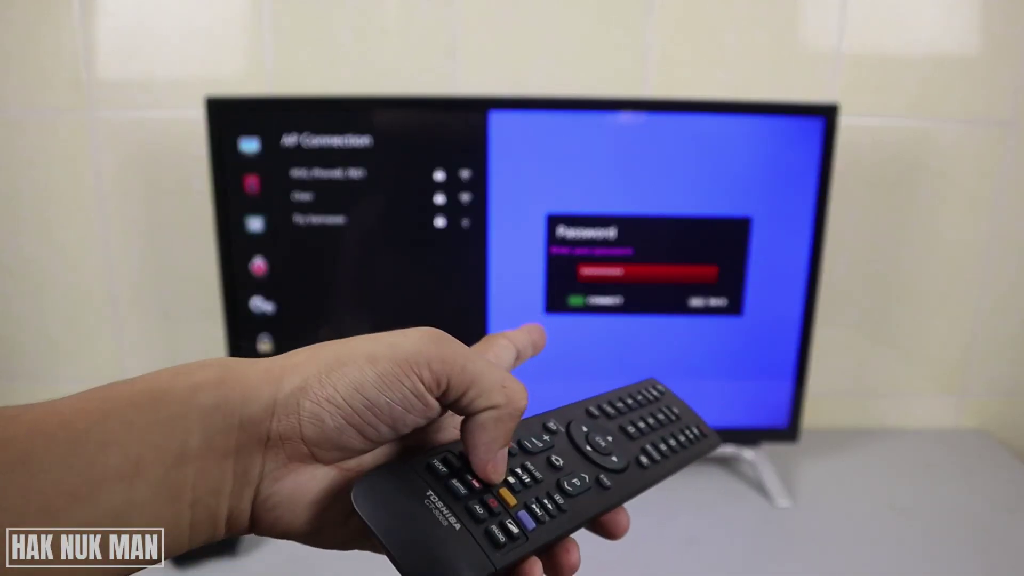
pyautogui.press('Return')
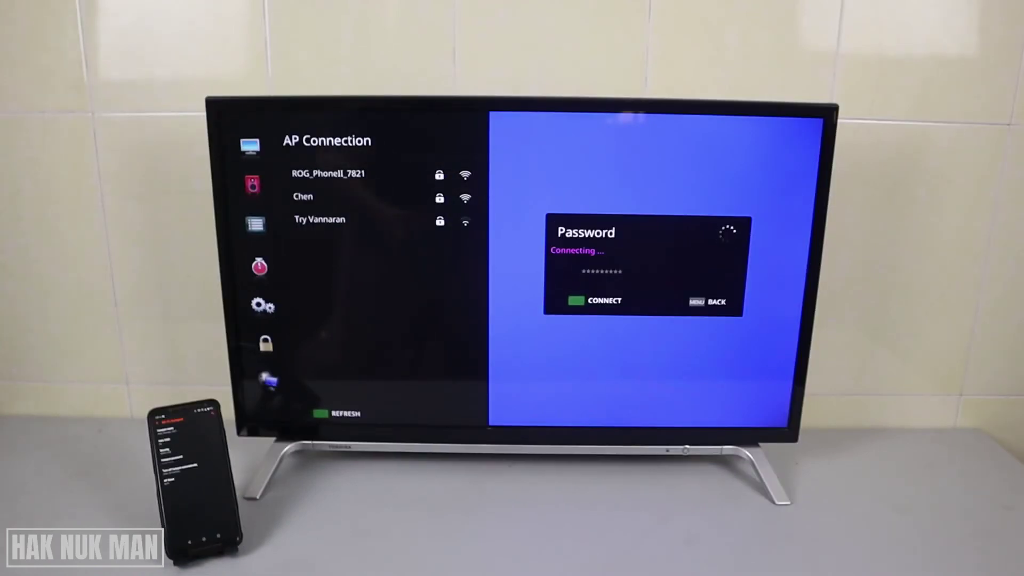